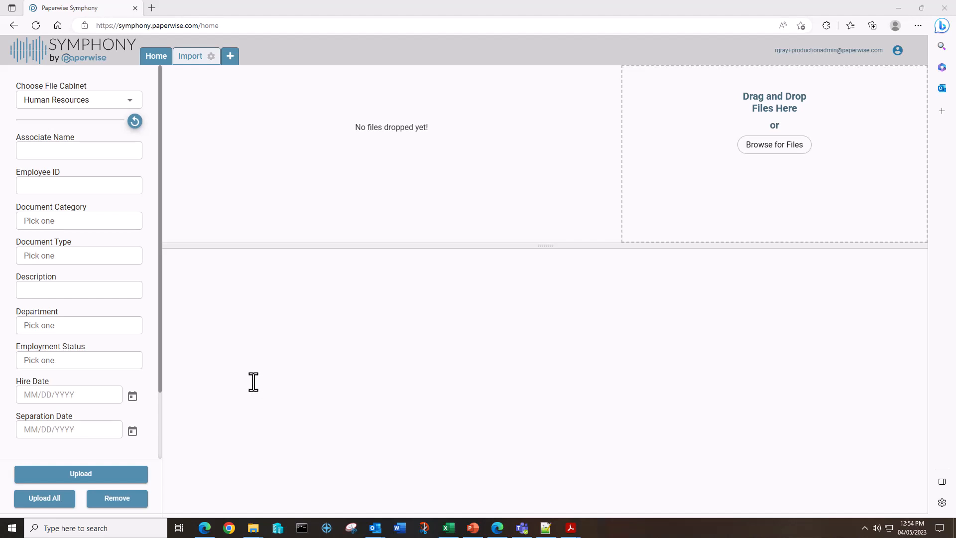
Examine the choices offered for Document Category and Document Type in the Human Resources import form
left_click(88, 220)
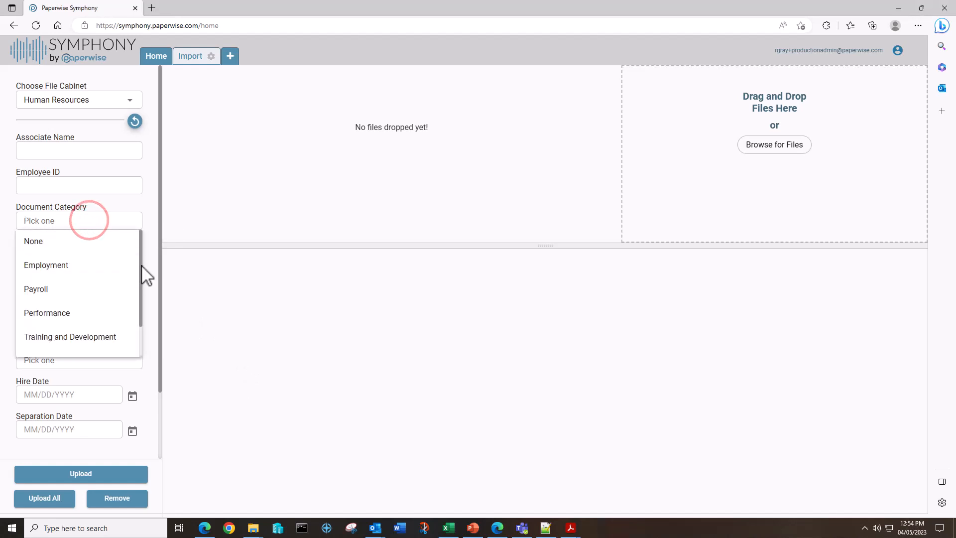
mouse_move(141, 266)
left_mouse_down()
mouse_move(138, 322)
mouse_move(141, 249)
left_mouse_up()
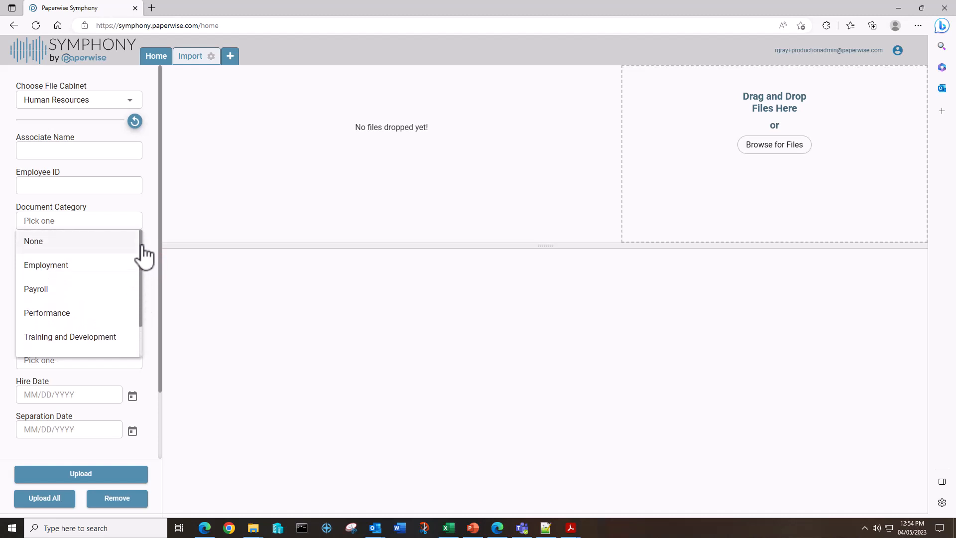
left_click(147, 216)
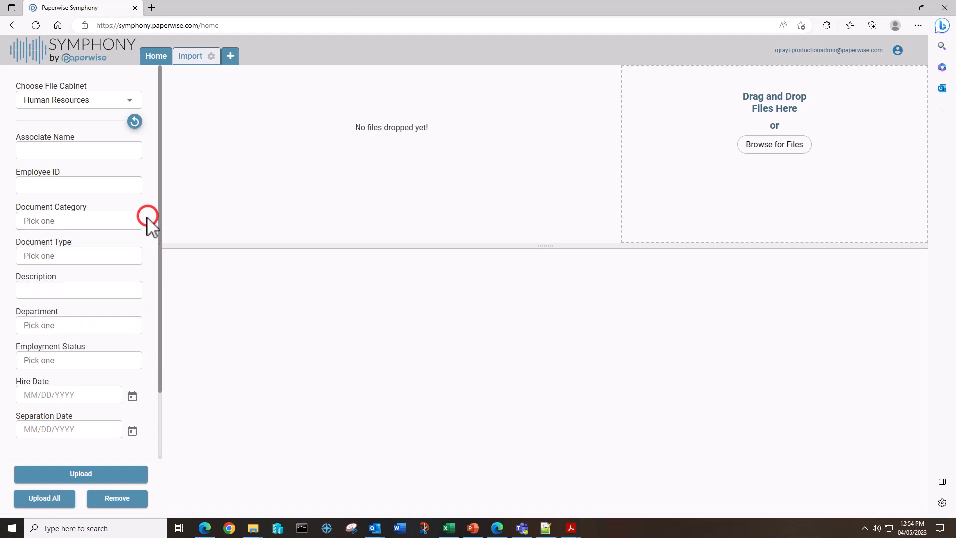
left_click(96, 257)
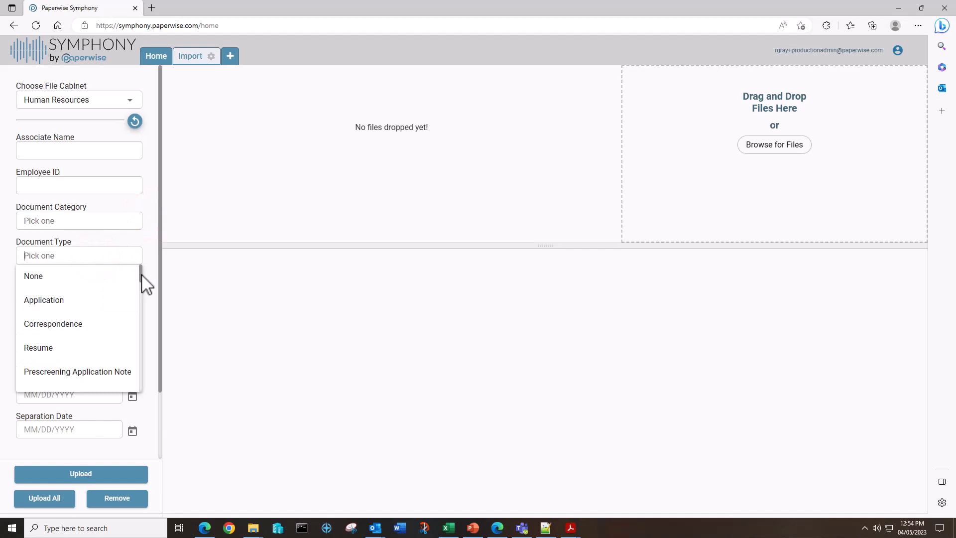
mouse_move(142, 273)
left_mouse_down()
mouse_move(143, 391)
mouse_move(145, 271)
left_mouse_up()
left_click(102, 220)
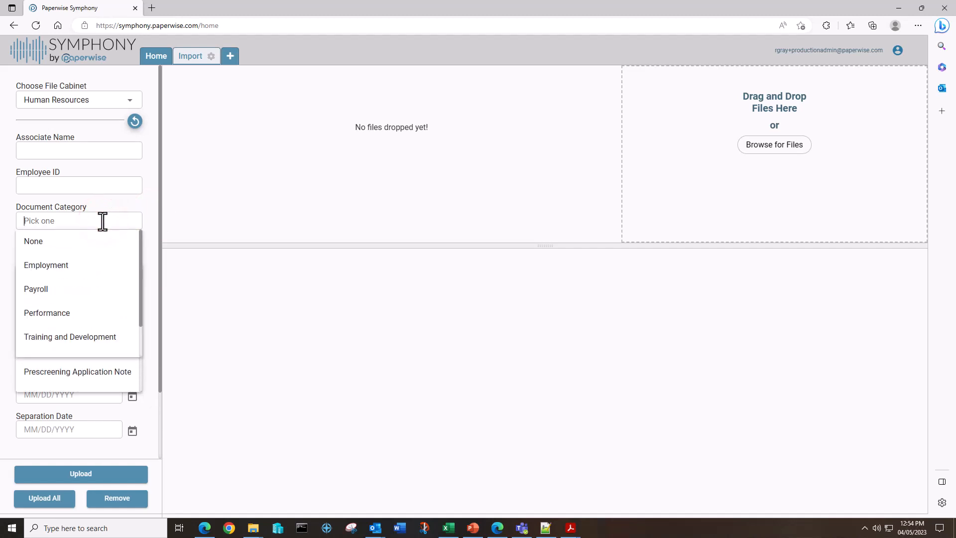
left_click(147, 237)
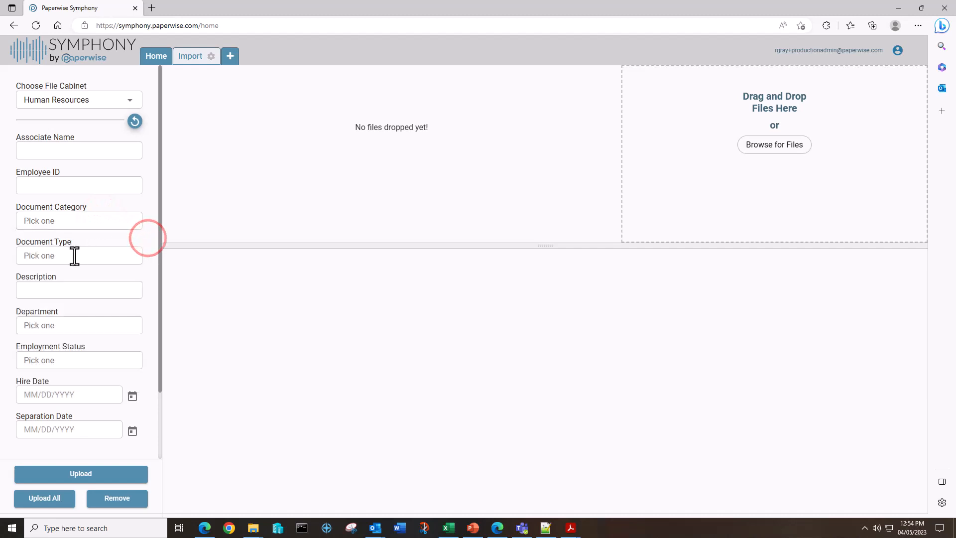
Set the Document Category to Employment in the import form and review the Document Type choices
left_click(71, 221)
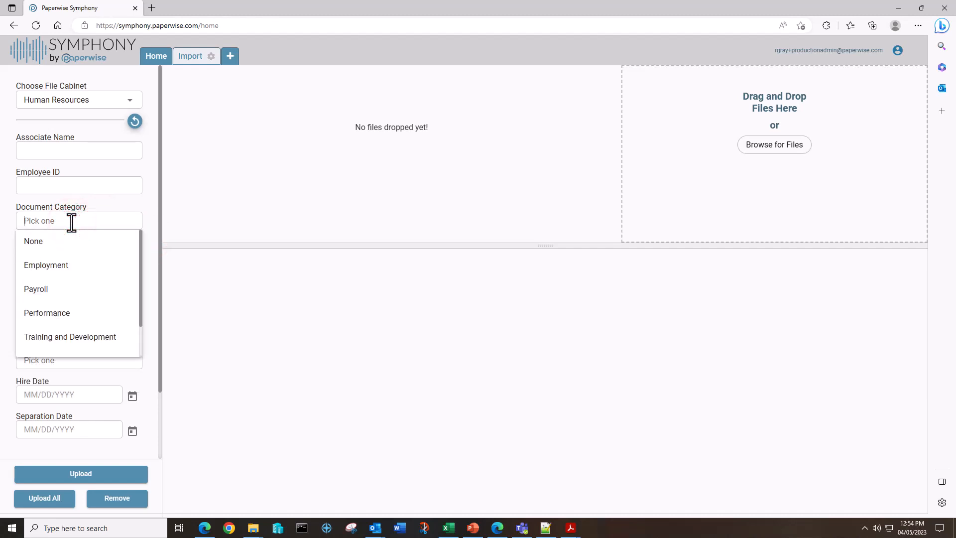
left_click_drag(140, 277, 139, 291)
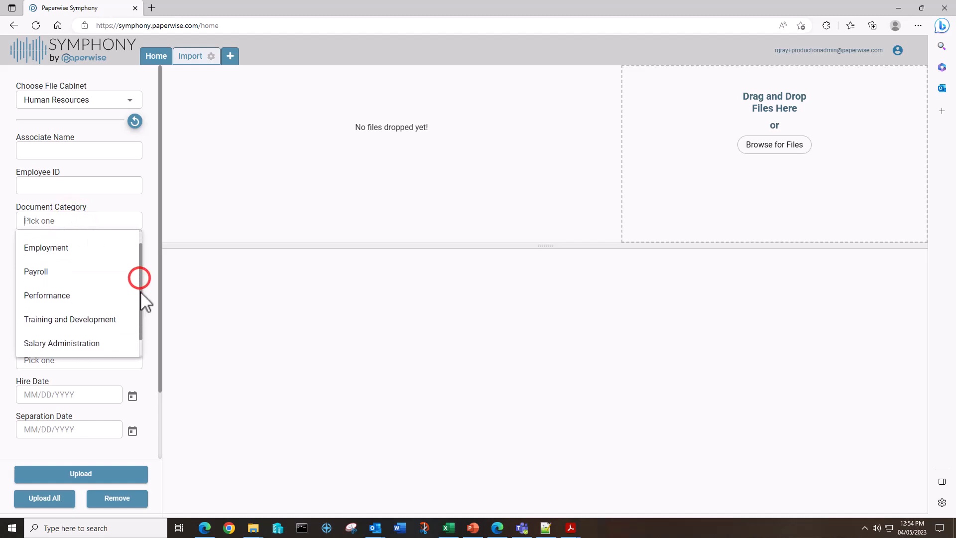
left_click(67, 248)
left_click(91, 256)
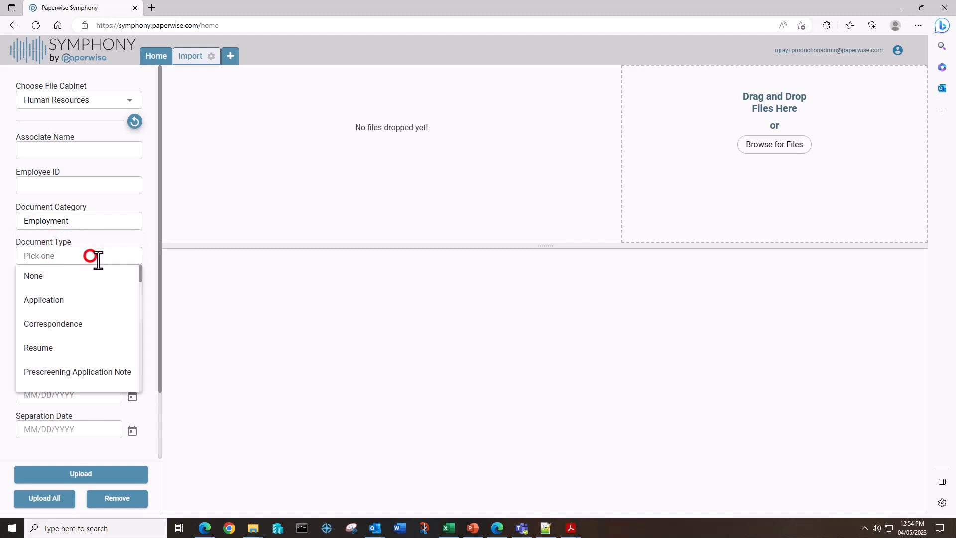
mouse_move(140, 275)
left_mouse_down()
mouse_move(143, 397)
mouse_move(140, 274)
left_mouse_up()
left_click(142, 239)
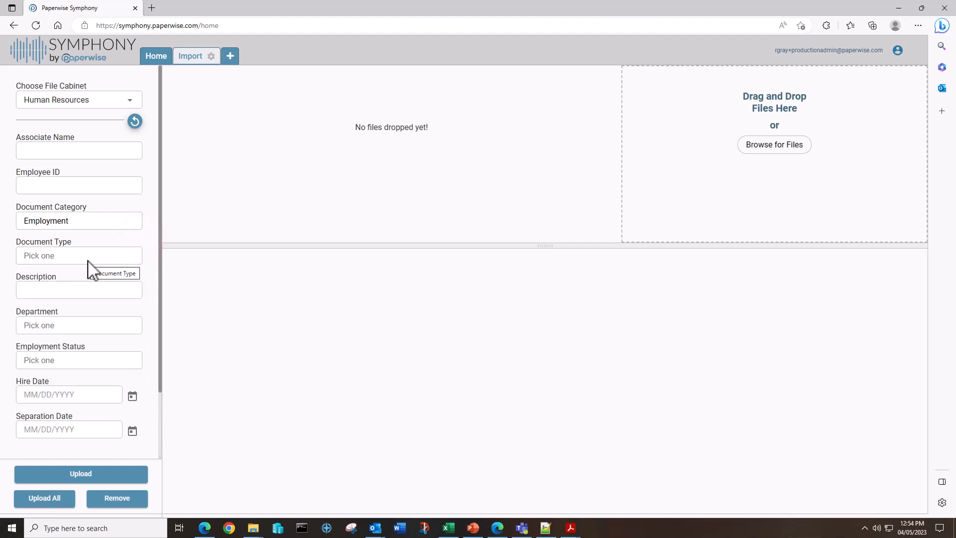
Open the Human Resources role for editing in the user and role settings and show its import views
left_click(230, 57)
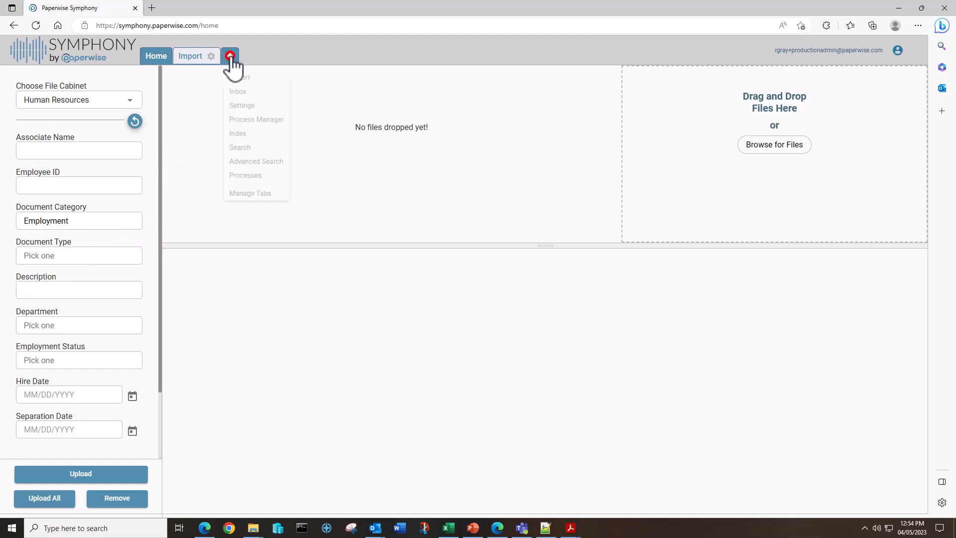
left_click(248, 110)
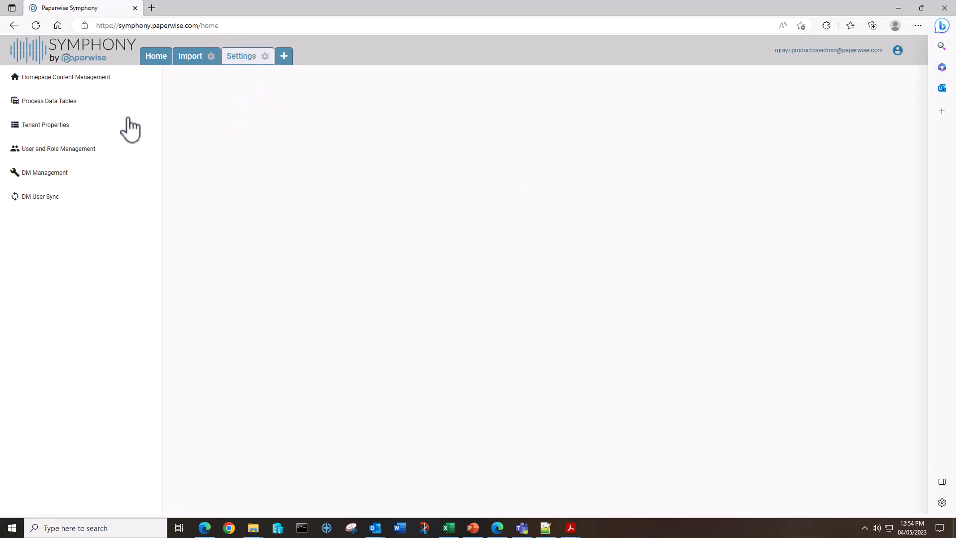
left_click(63, 149)
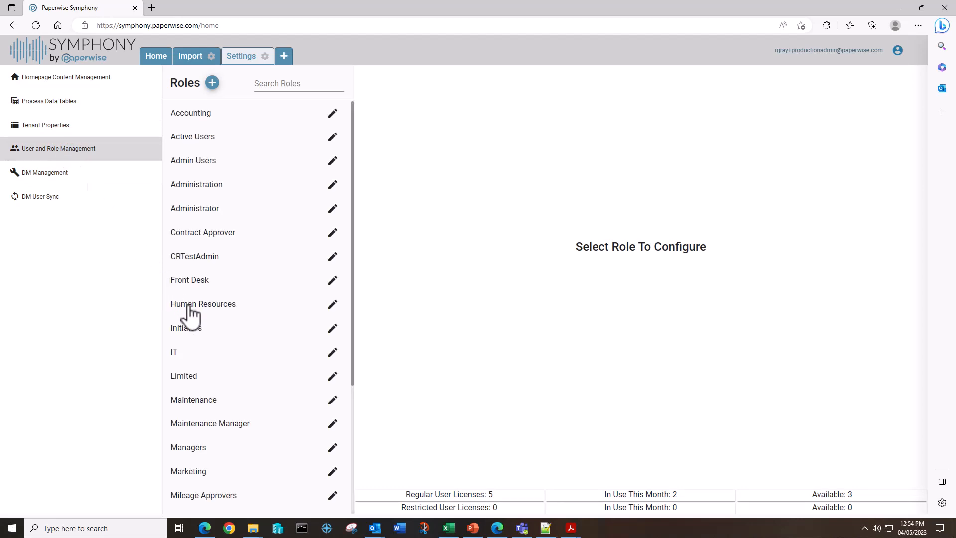
left_click(331, 303)
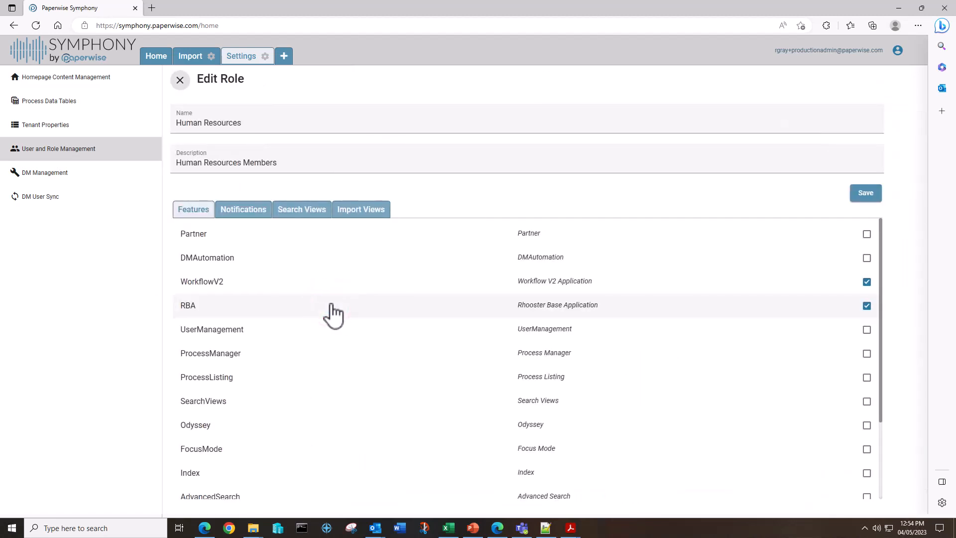
left_click(365, 212)
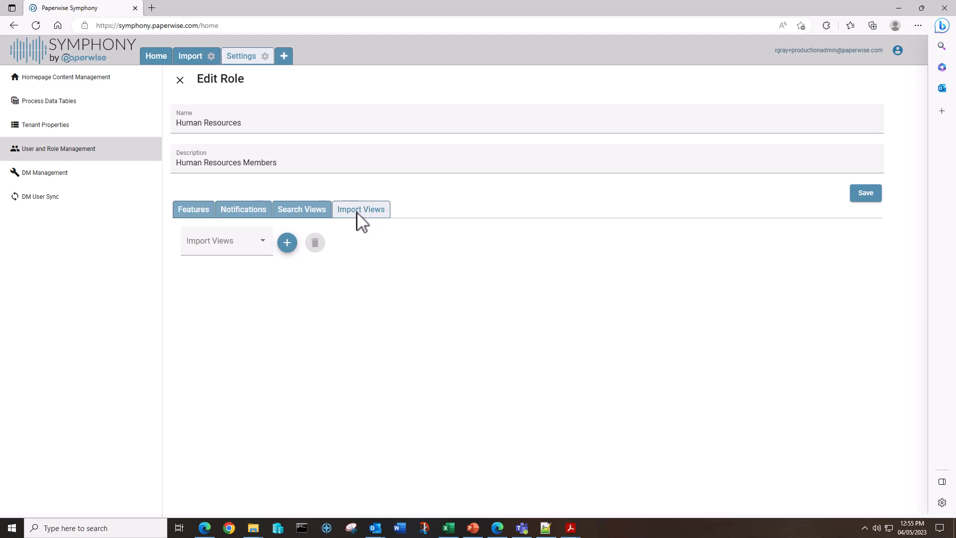
Add an import view for the Human Resources cabinet with the config name "HR - Dependent List"
left_click(287, 243)
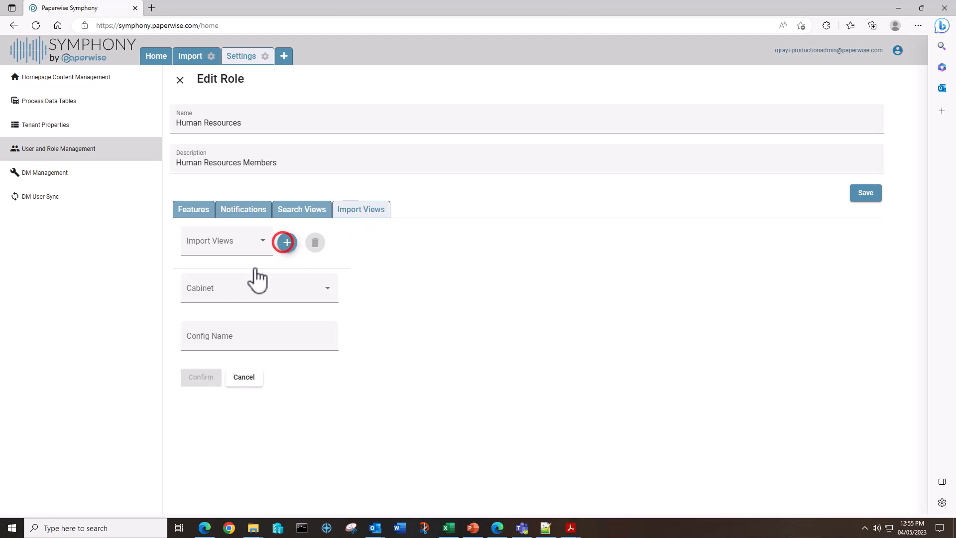
left_click(231, 288)
left_click(220, 340)
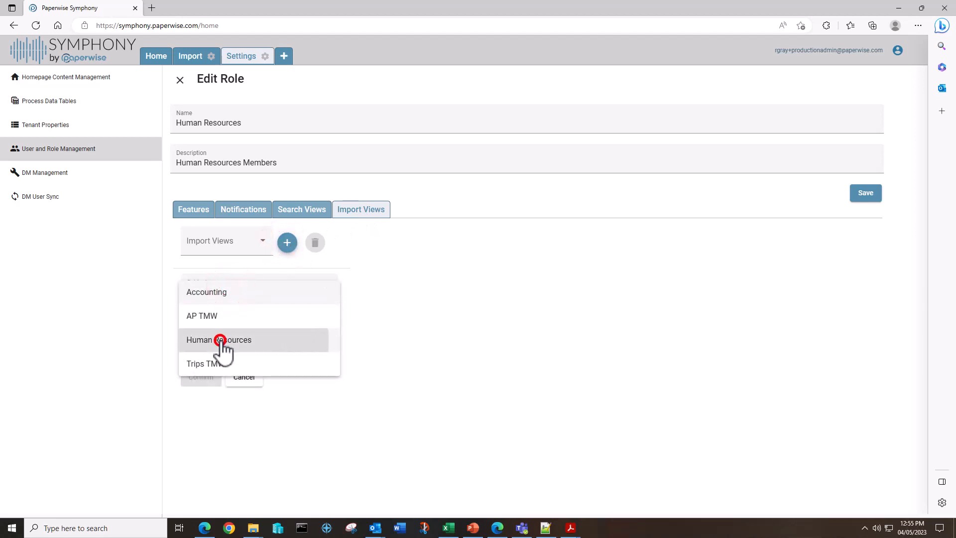
left_click(245, 340)
type("HR -")
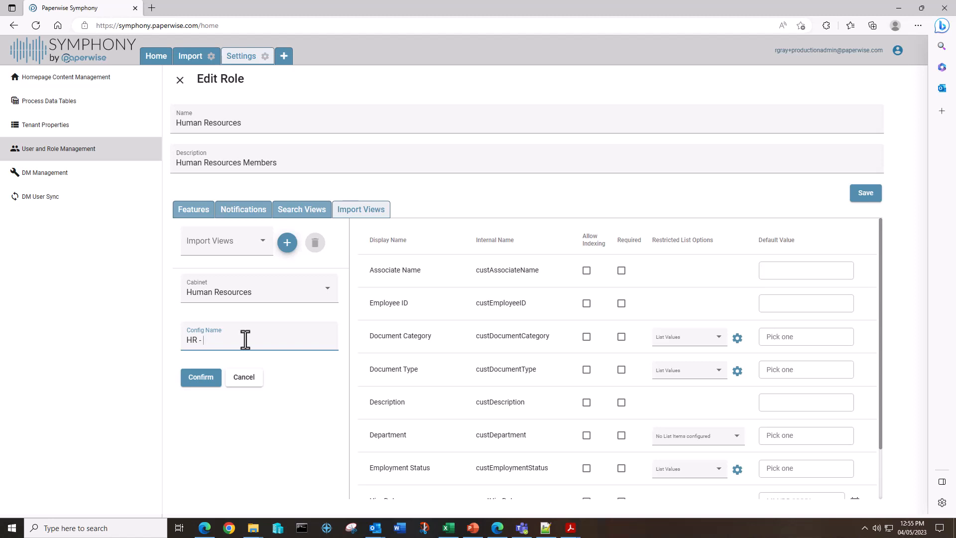
type("Dependent List")
Allow indexing for the Associate Name, Employee ID, Document Category and Document Type fields
left_click(587, 270)
left_click(586, 304)
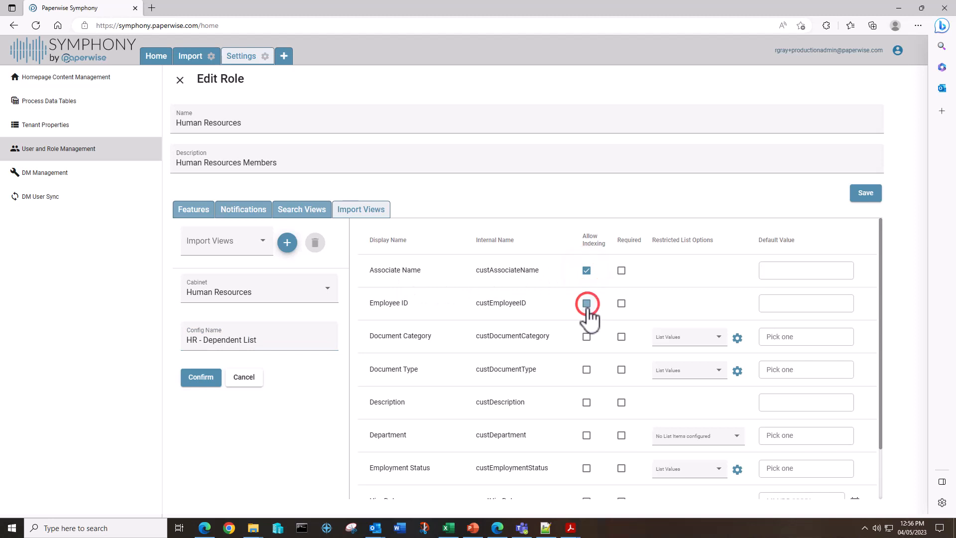
left_click(587, 337)
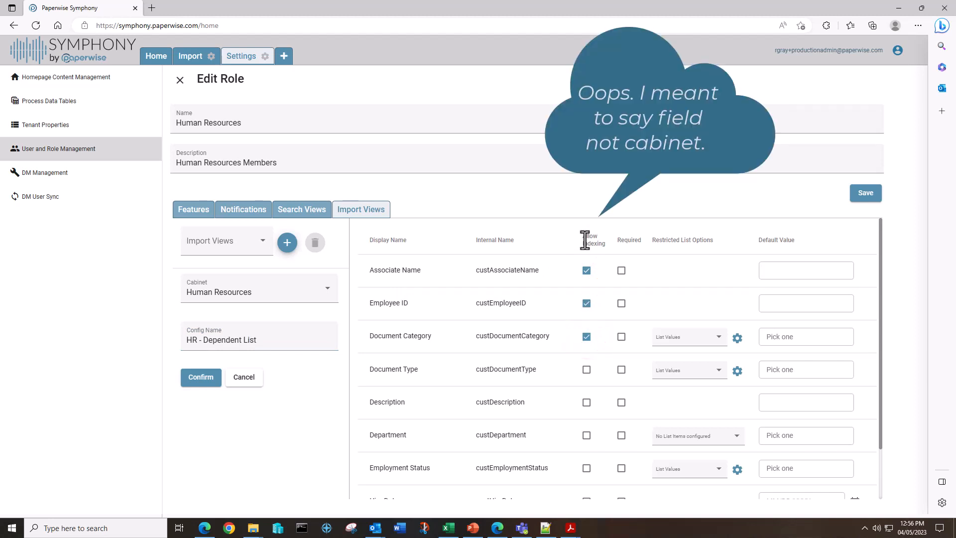
left_click(586, 371)
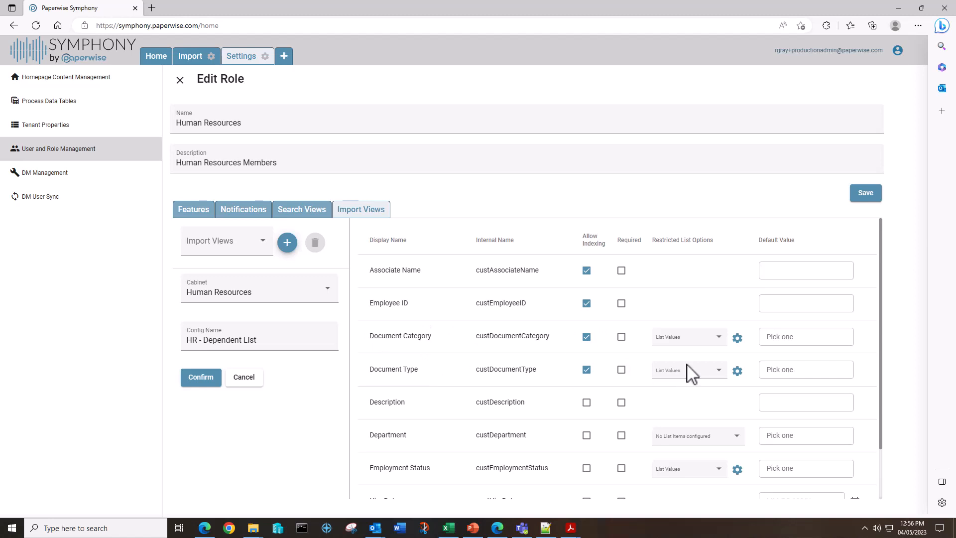
Make the Document Type list dependent on Document Category
left_click(737, 371)
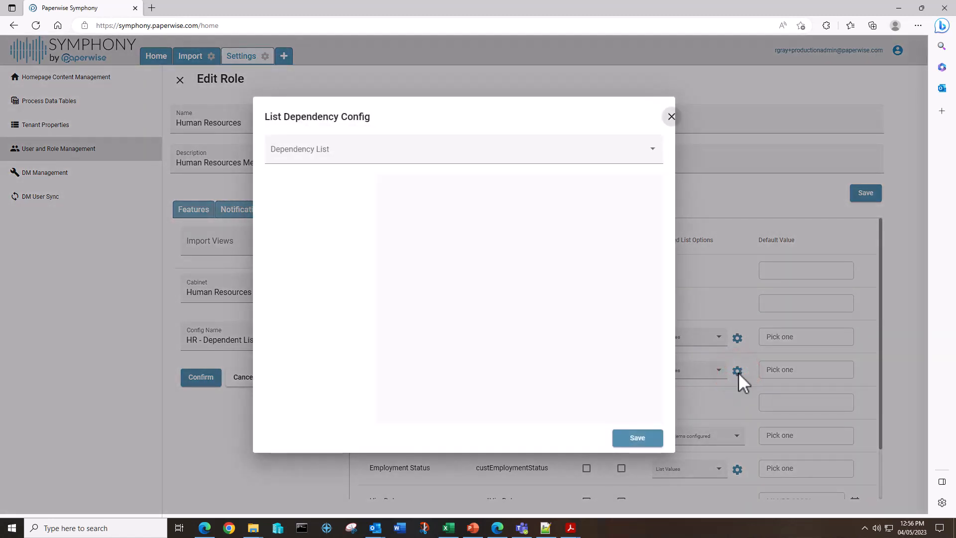
left_click(652, 148)
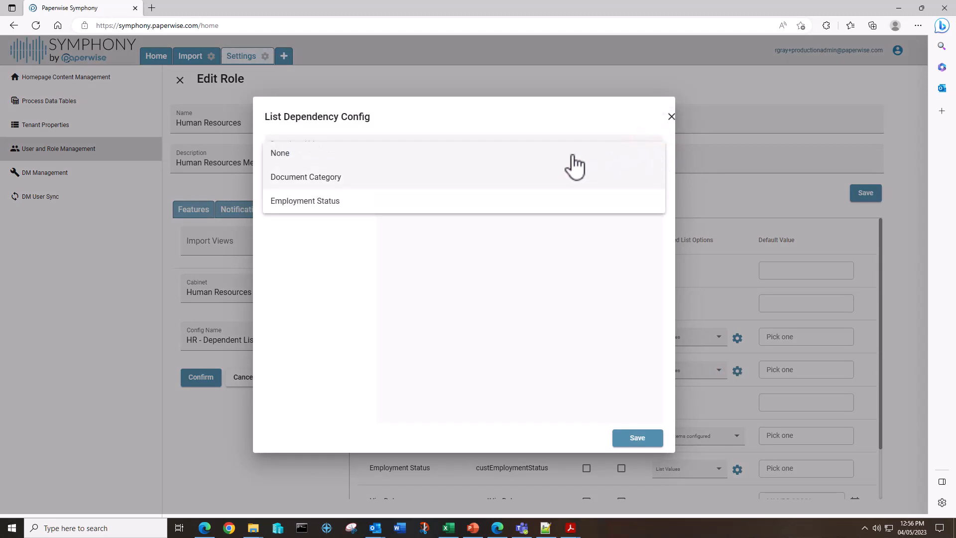
left_click(320, 183)
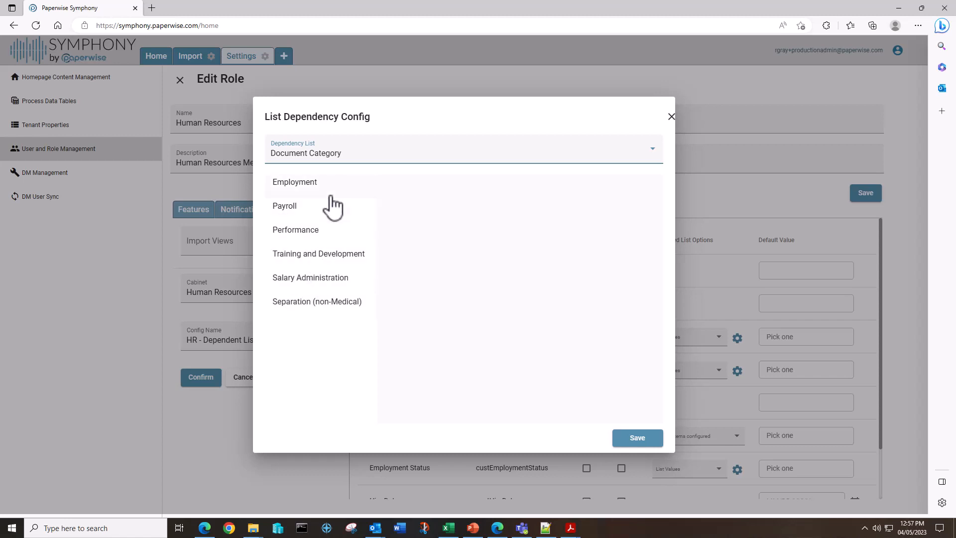
Assign every document type from Correspondence through Welcome letter to the Employment category
left_click(295, 185)
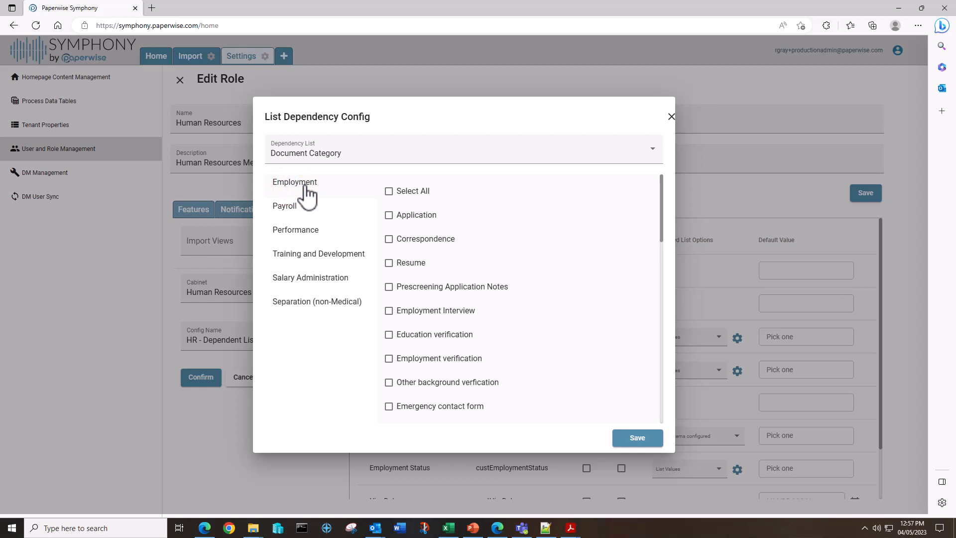
left_click(389, 239)
left_click(389, 263)
left_click(389, 287)
left_click(389, 311)
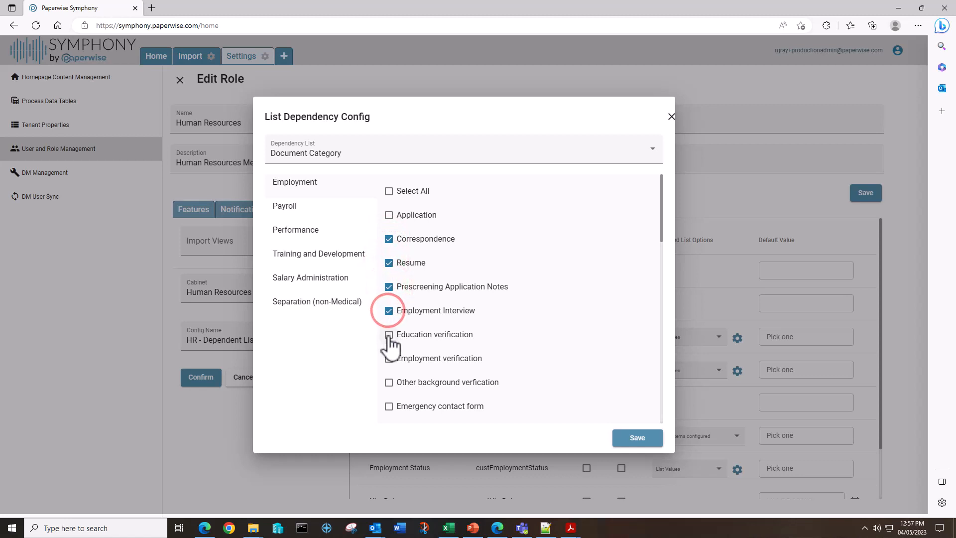
left_click(389, 335)
left_click(389, 358)
left_click(389, 382)
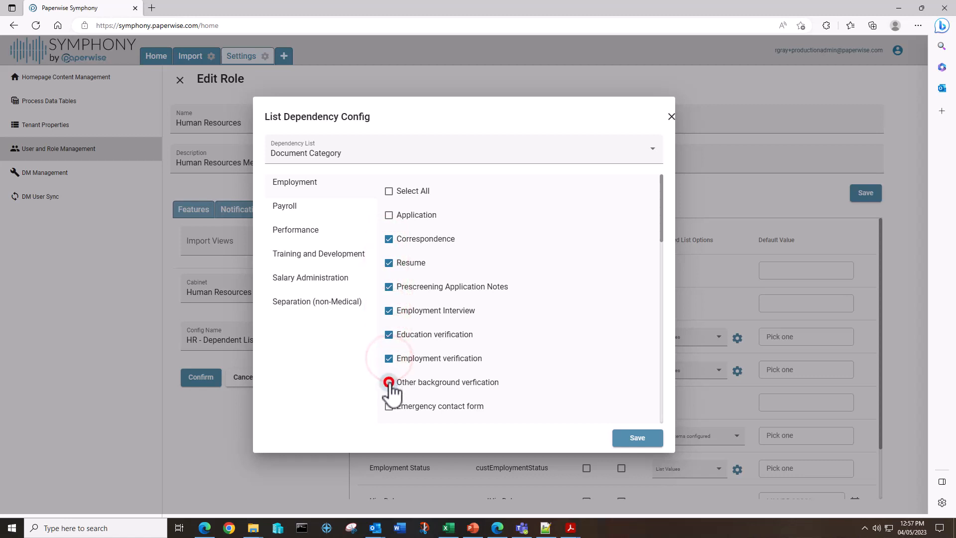
left_click(389, 406)
left_click_drag(661, 219, 662, 264)
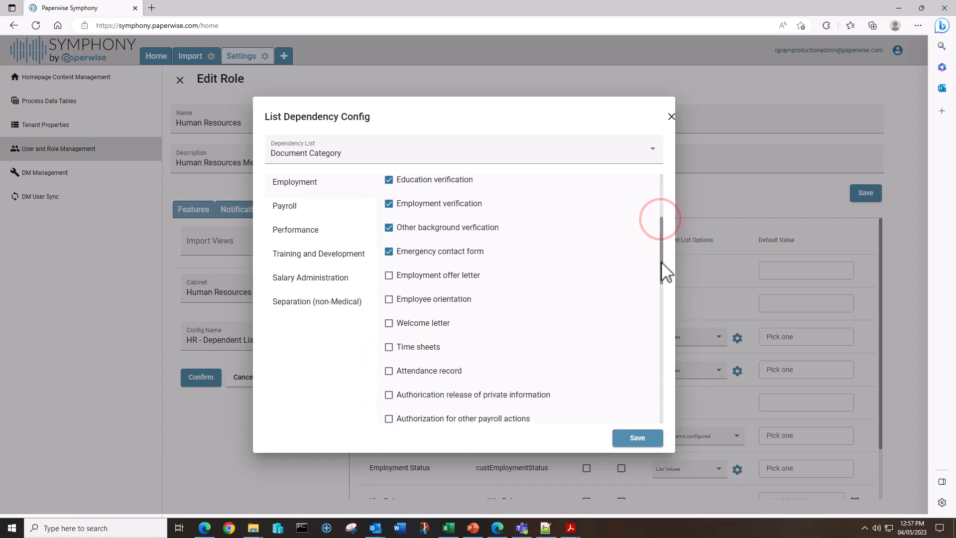
left_click(389, 275)
left_click(389, 299)
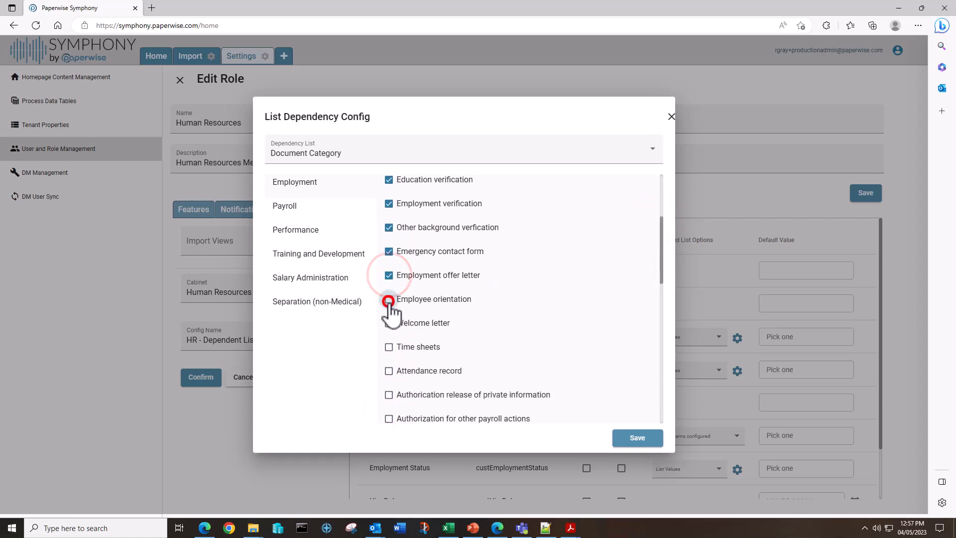
left_click(389, 323)
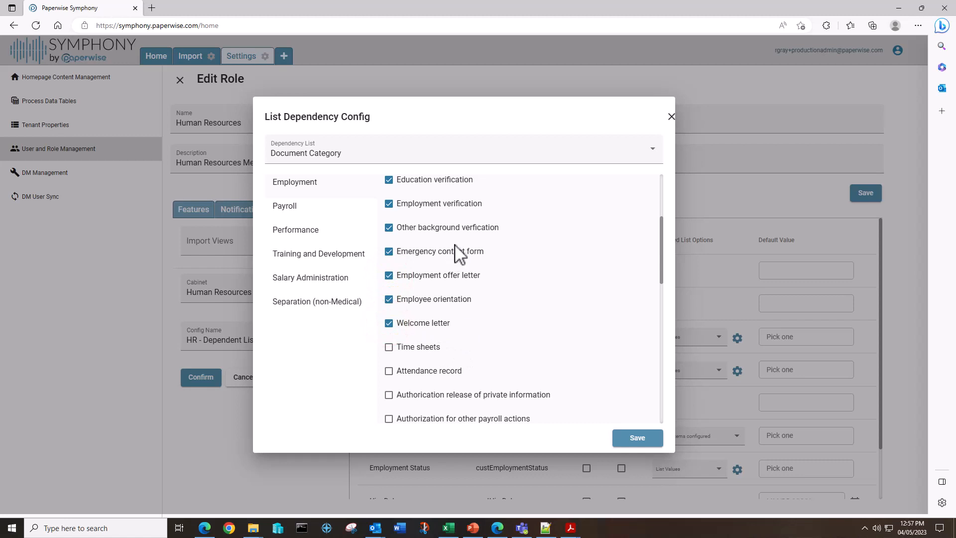
Assign Correspondence and every document type from Time sheets through New Employee progress reports to the Payroll category
left_click(286, 208)
scroll(488, 287, "up", 3)
scroll(491, 288, "up", 2)
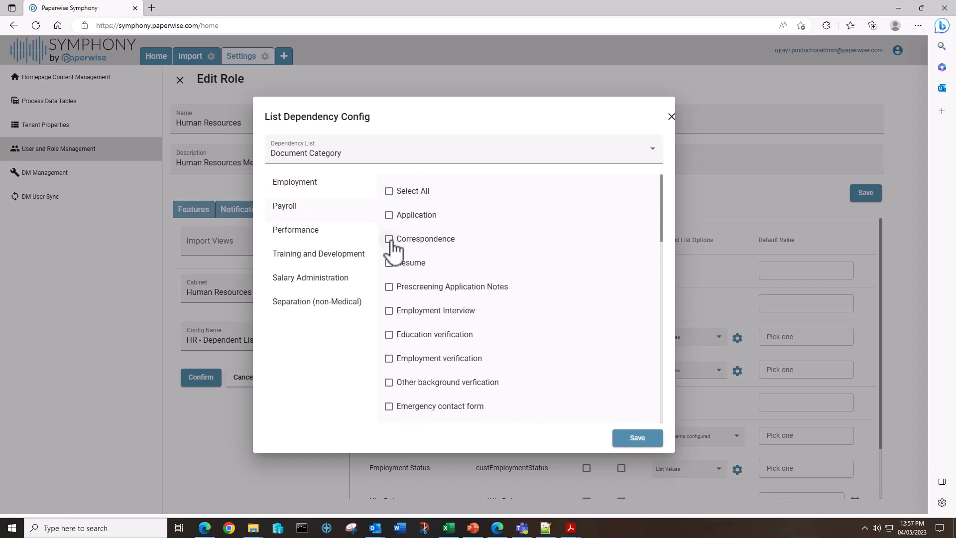
left_click(389, 240)
scroll(513, 274, "down", 3)
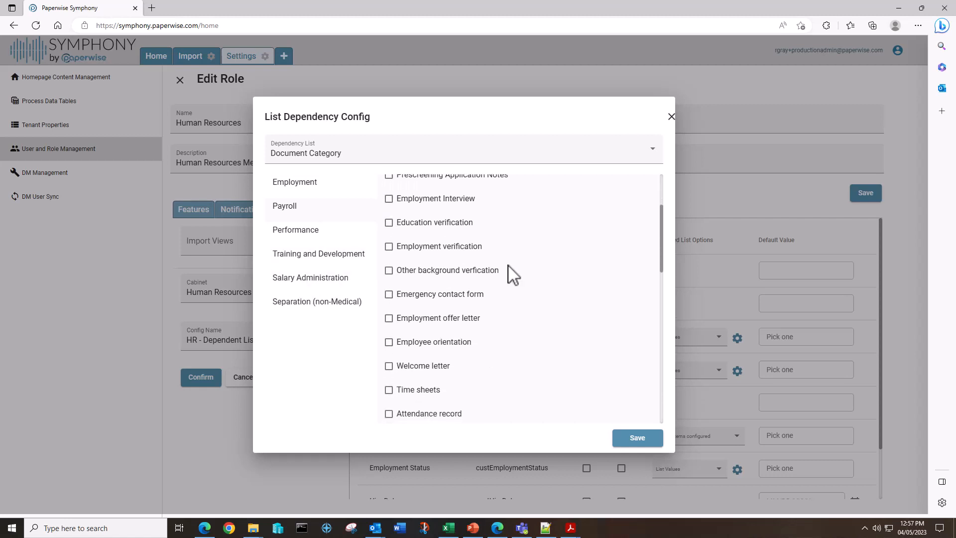
scroll(513, 274, "down", 1)
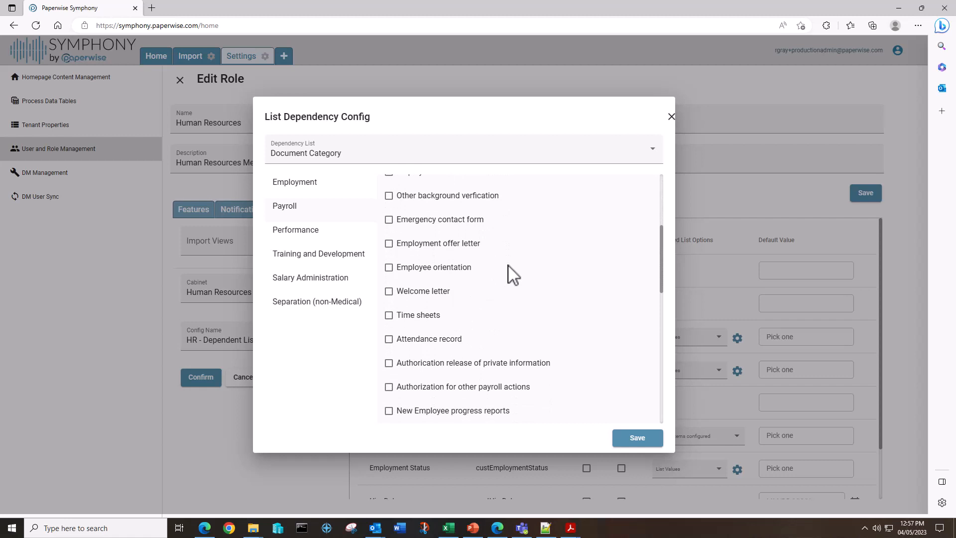
left_click(389, 315)
left_click(389, 338)
left_click(389, 363)
left_click(389, 387)
left_click(389, 411)
Assign a document type to the Performance category, and save the list dependency together with the new import view
left_click(293, 232)
left_click(389, 268)
left_click(638, 439)
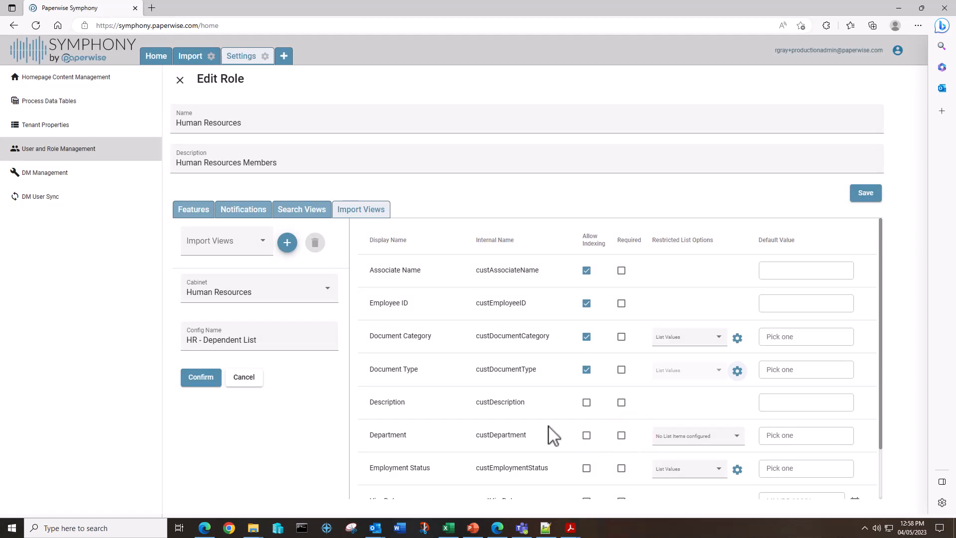
left_click(202, 383)
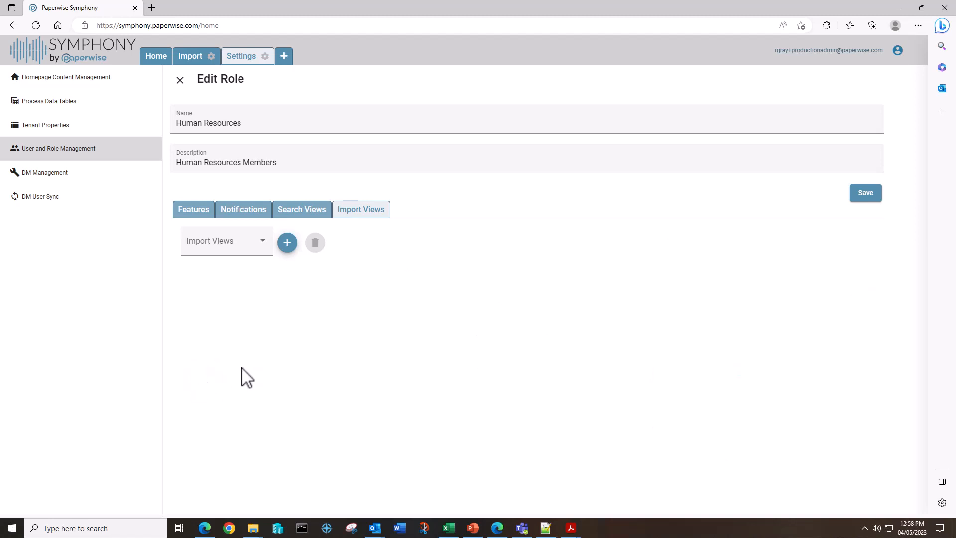
Save the Human Resources role and refresh the Import page
left_click(866, 195)
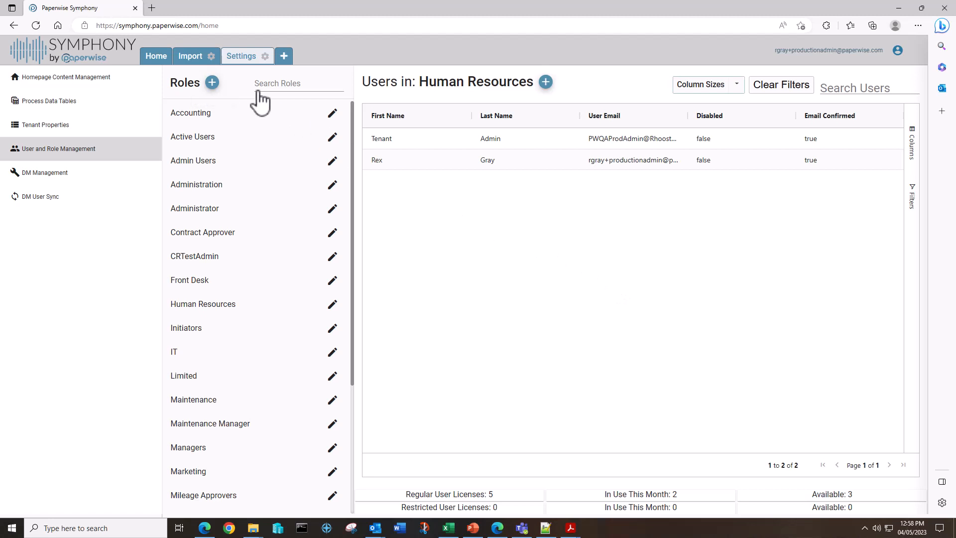
left_click(192, 56)
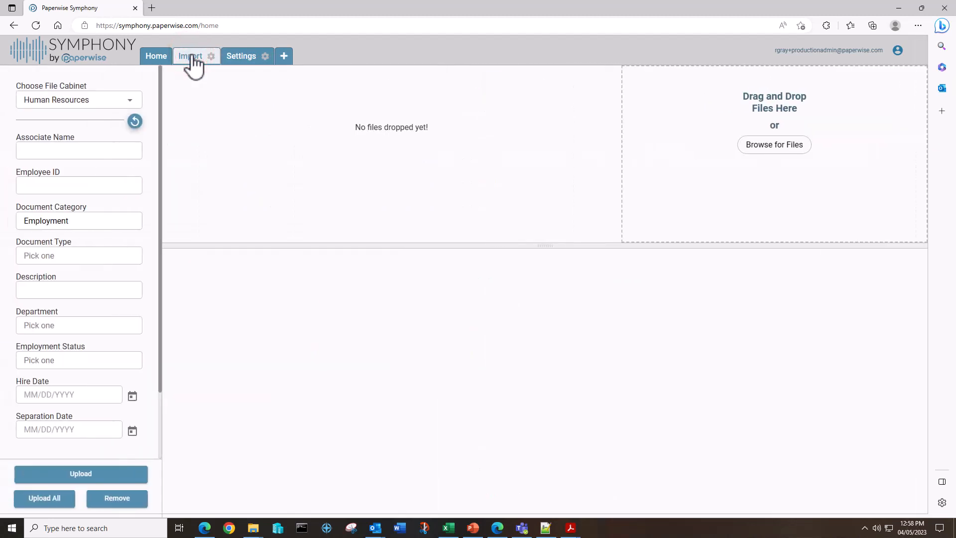
right_click(209, 62)
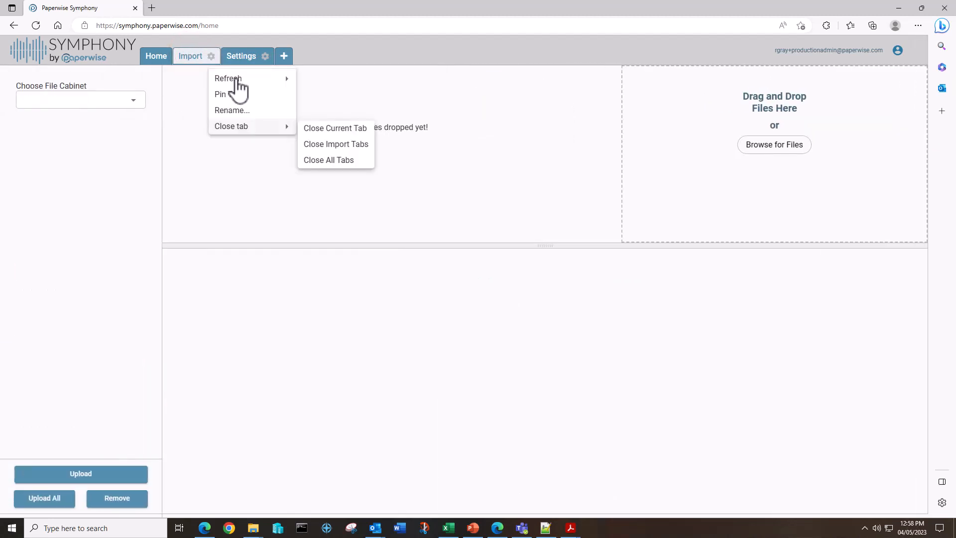
left_click(236, 80)
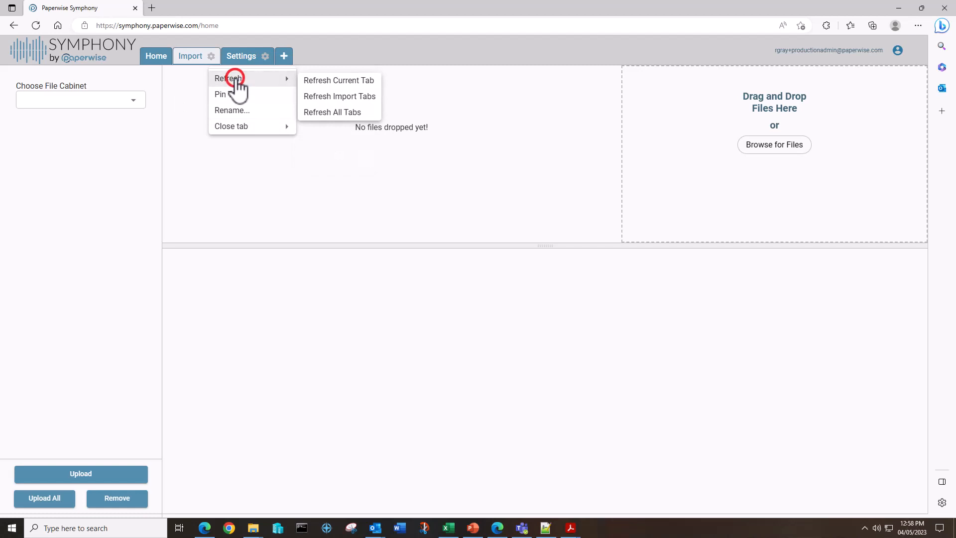
Choose the HR - Dependent List view as the file cabinet for the import
left_click(133, 100)
left_click(126, 101)
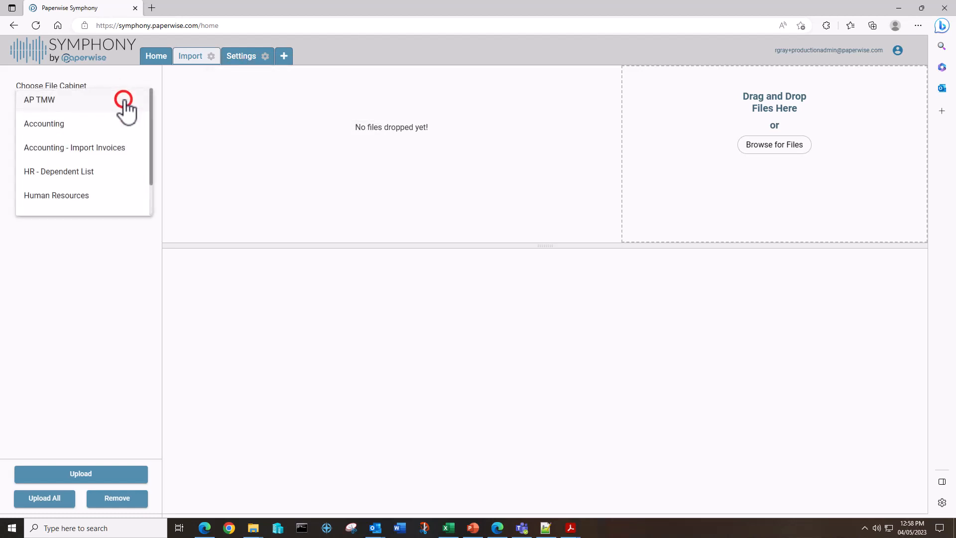
key("Down")
key("Down")
key("Down")
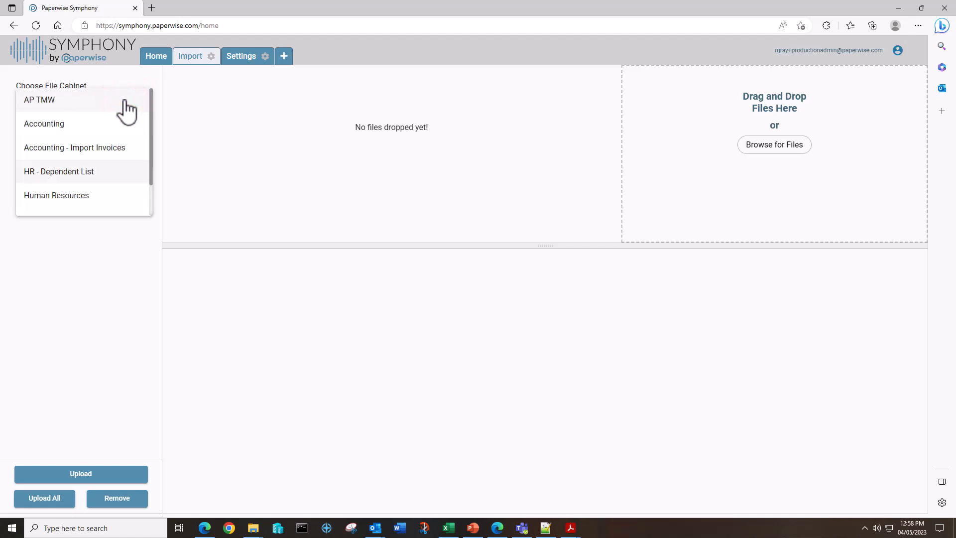
left_click(78, 174)
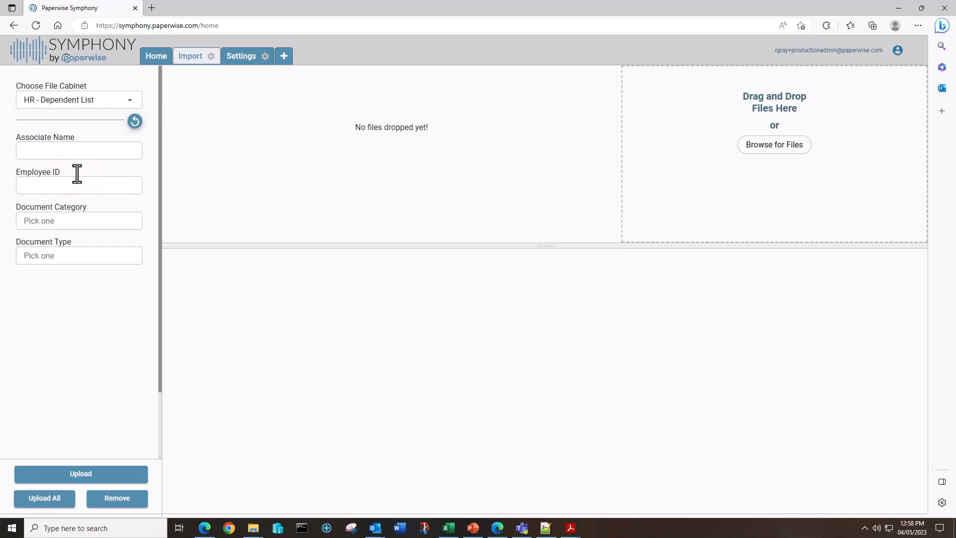
Set Document Category to Employment and review the Document Type choices offered for it
left_click(89, 221)
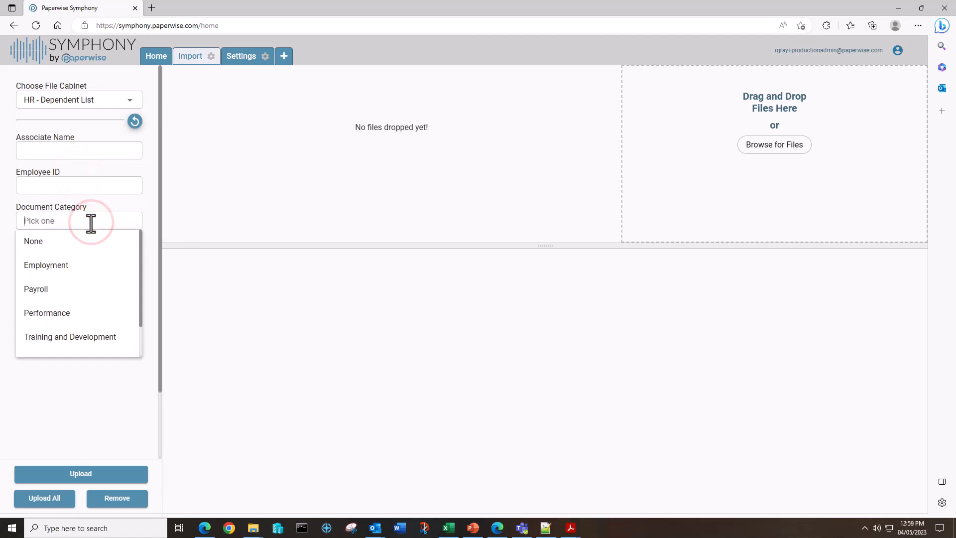
left_click(52, 267)
left_click(77, 256)
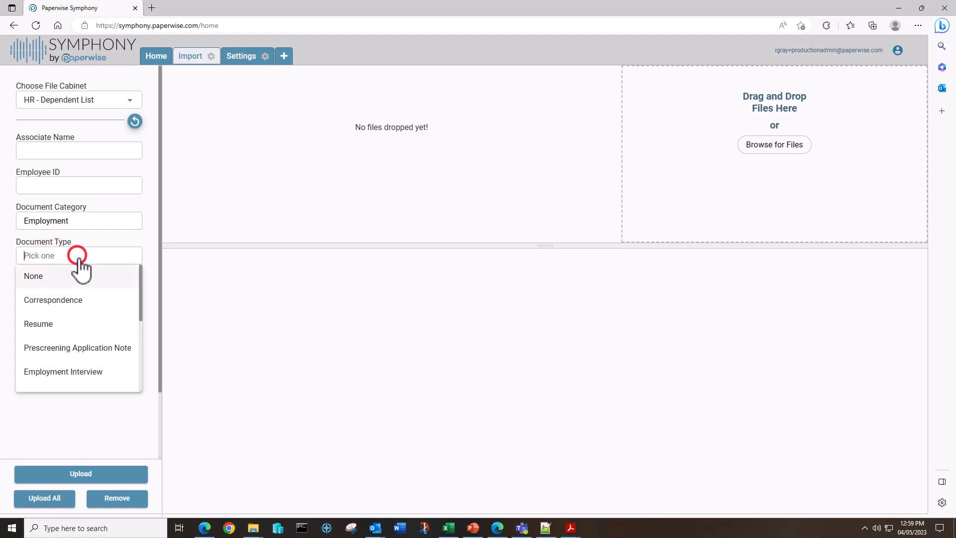
scroll(122, 344, "down", 2)
scroll(121, 343, "down", 5)
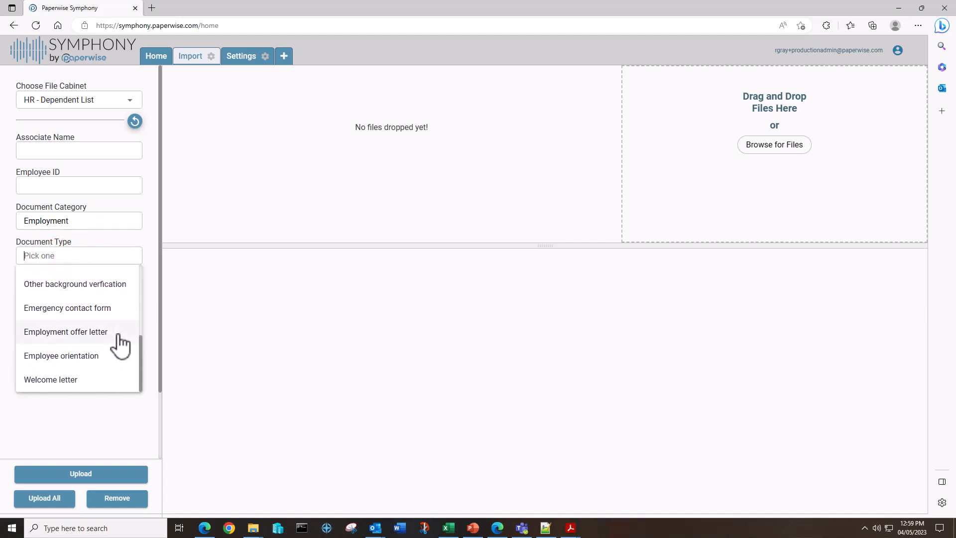
scroll(119, 343, "up", 6)
Switch Document Category to Payroll and check which Document Type choices are available
left_click(81, 217)
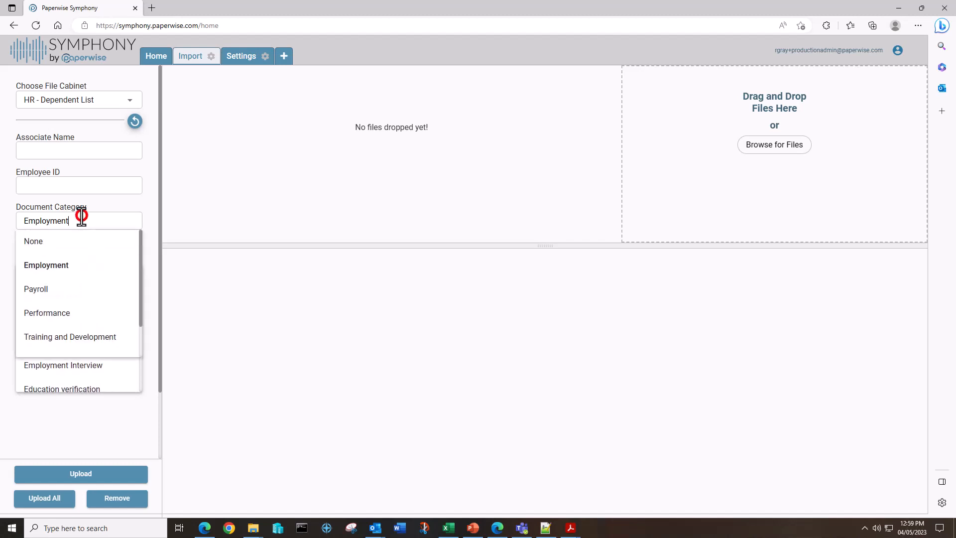
left_click(50, 290)
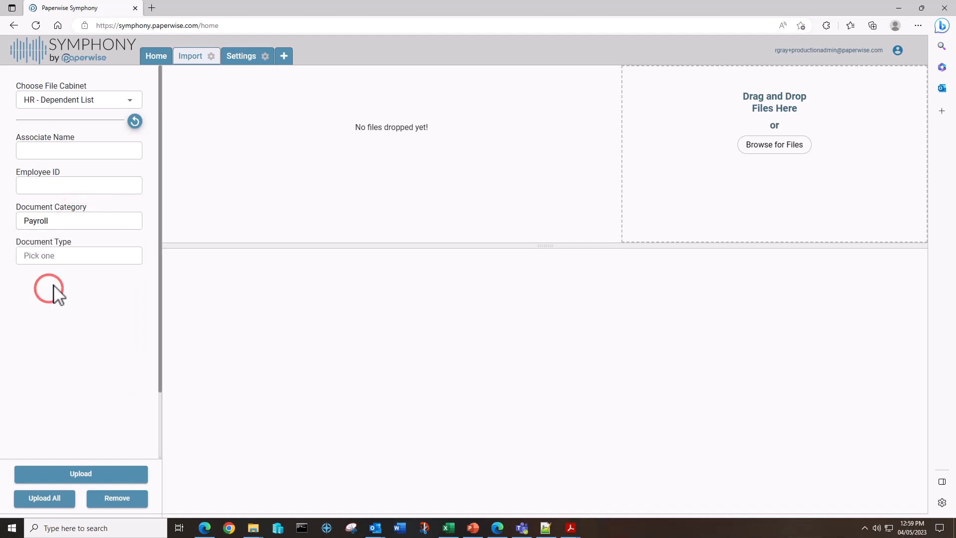
left_click(85, 254)
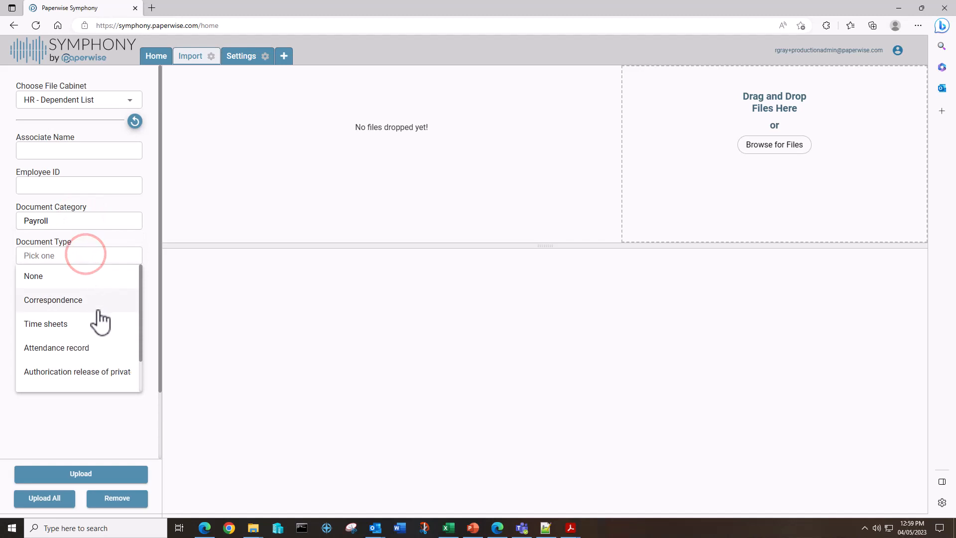
scroll(101, 321, "down", 1)
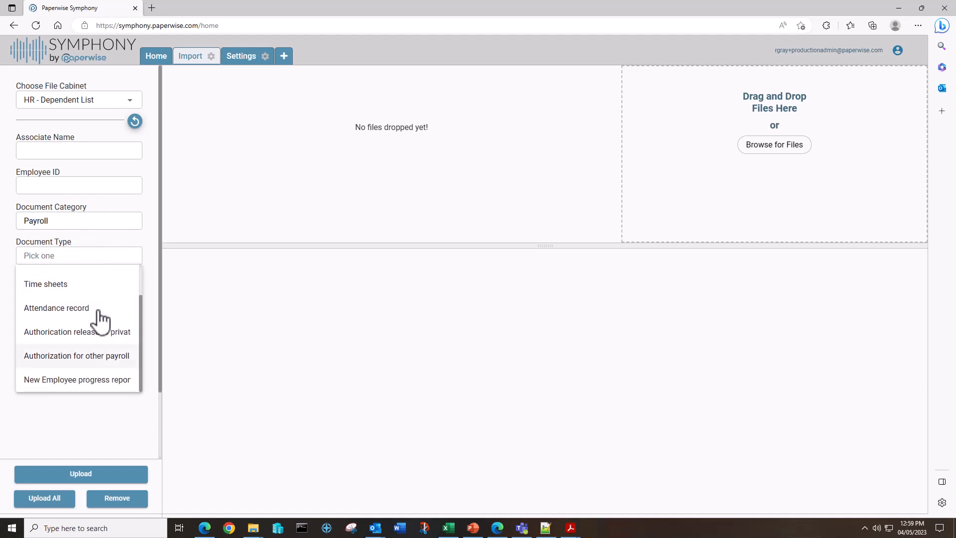
scroll(100, 316, "up", 1)
Reset Document Category to None and examine the Document Type list without a category
left_click(74, 220)
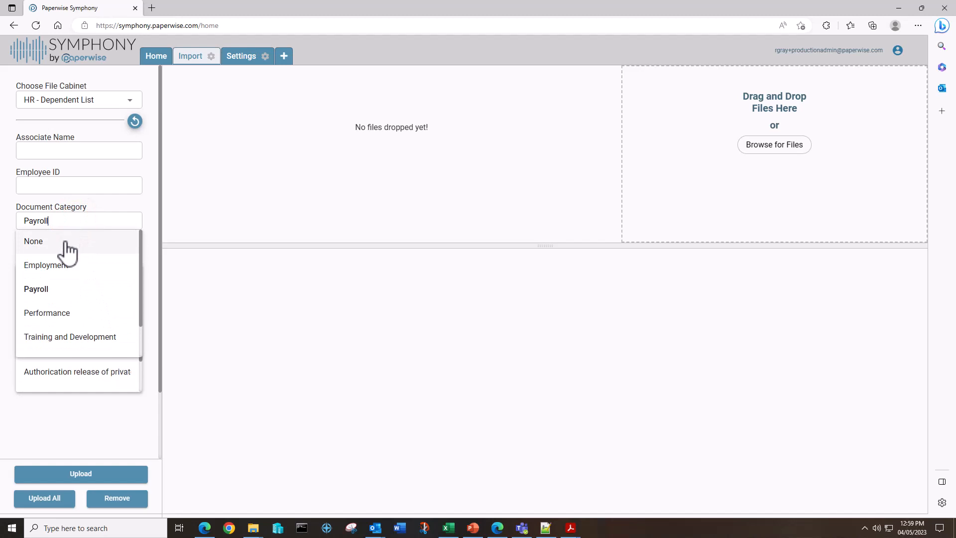
left_click(35, 244)
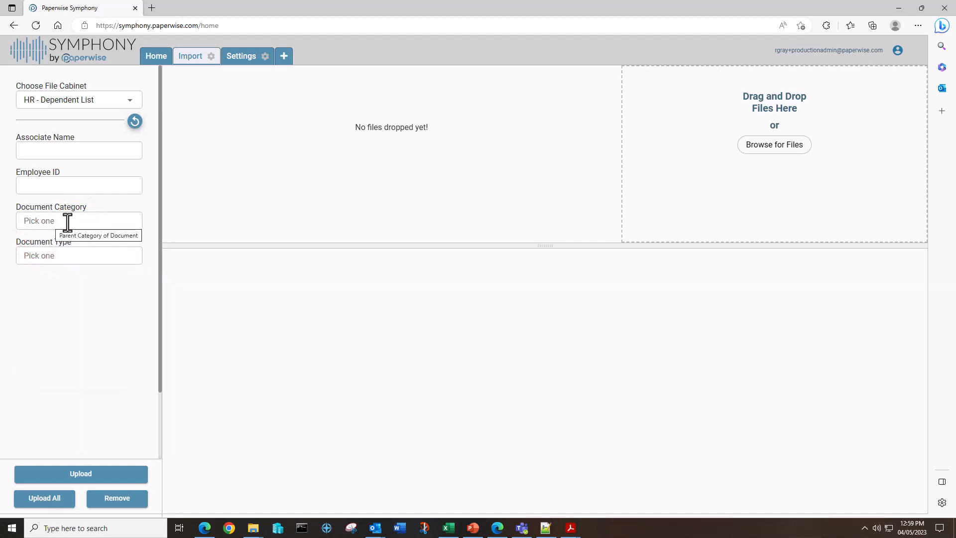
left_click(70, 254)
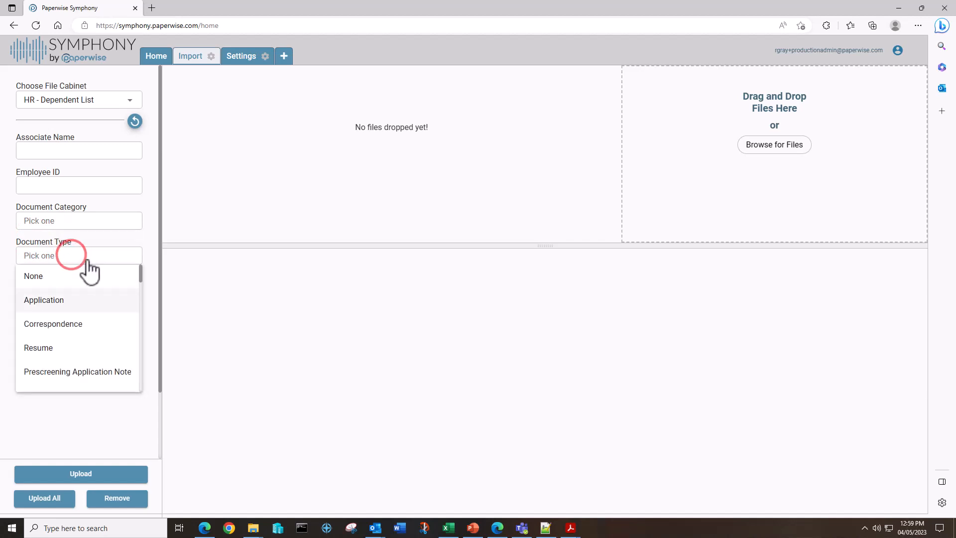
mouse_move(140, 277)
left_mouse_down()
mouse_move(135, 380)
mouse_move(140, 277)
left_mouse_up()
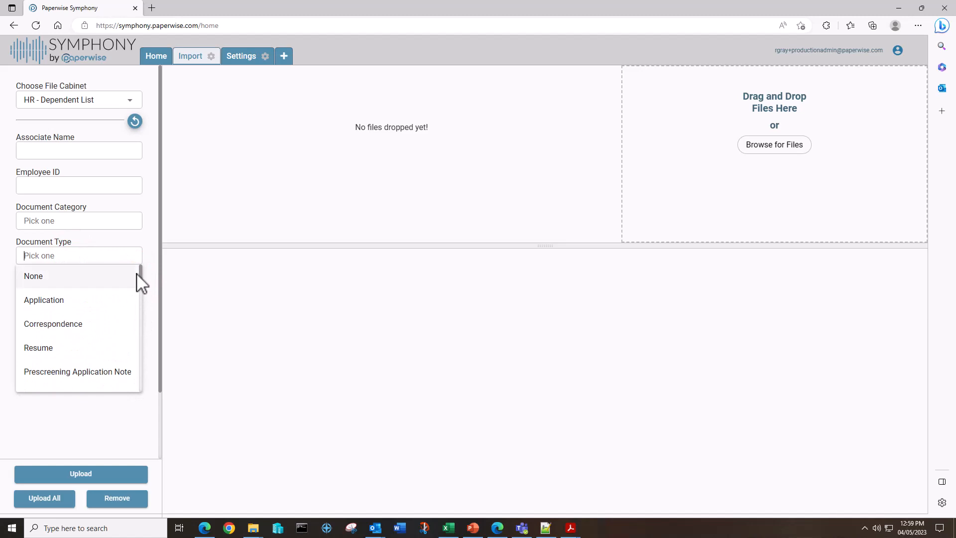